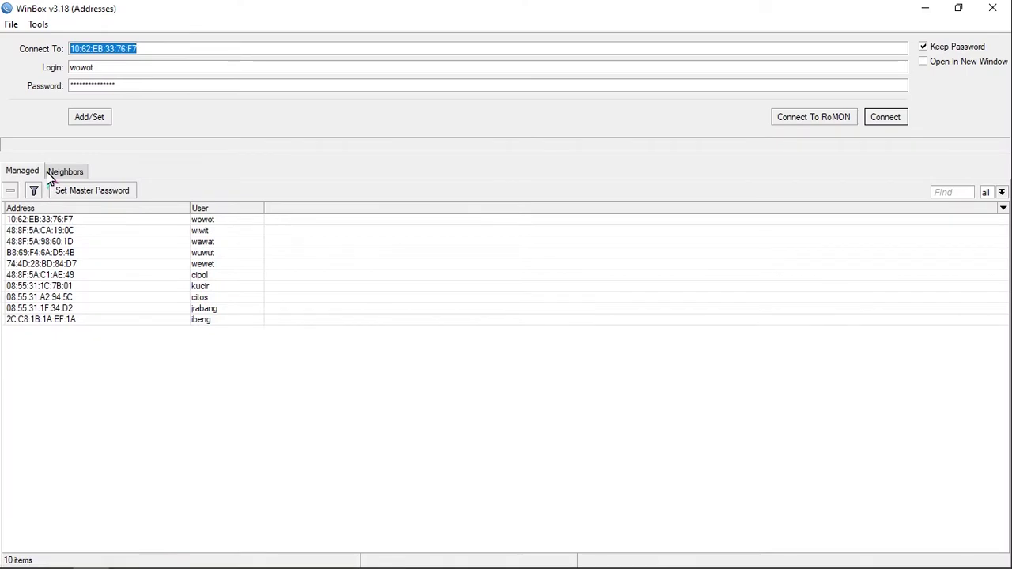
Connect to the managed router 74:4D:28:BD:84:D7 using its saved login, after checking the discovered neighbors
left_click(59, 173)
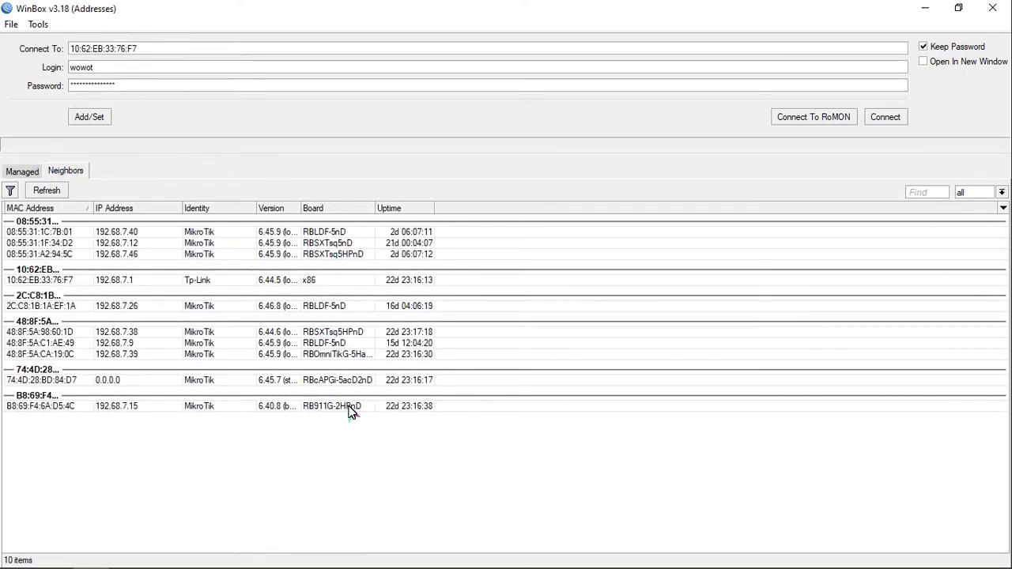
left_click(26, 172)
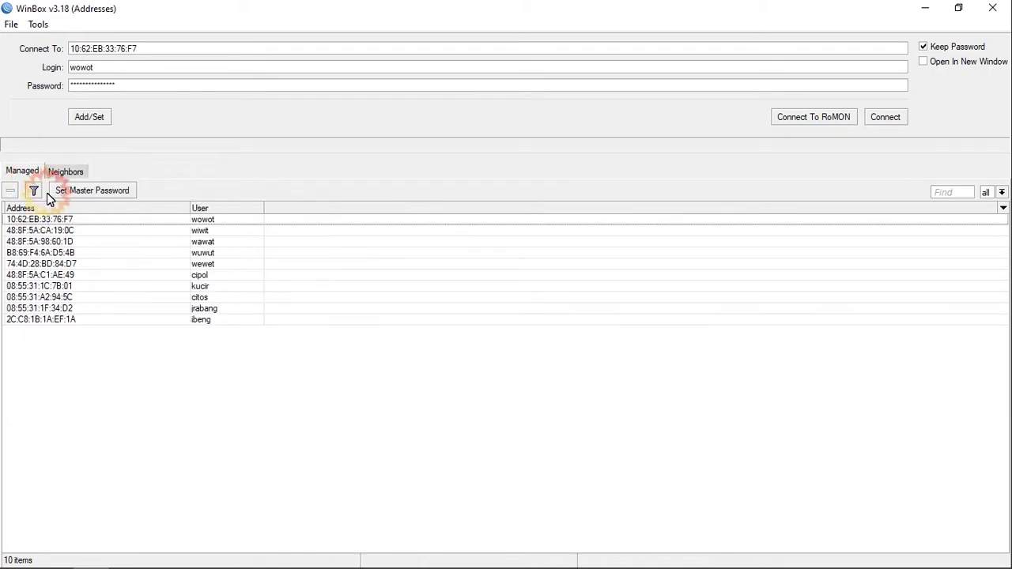
double_click(73, 265)
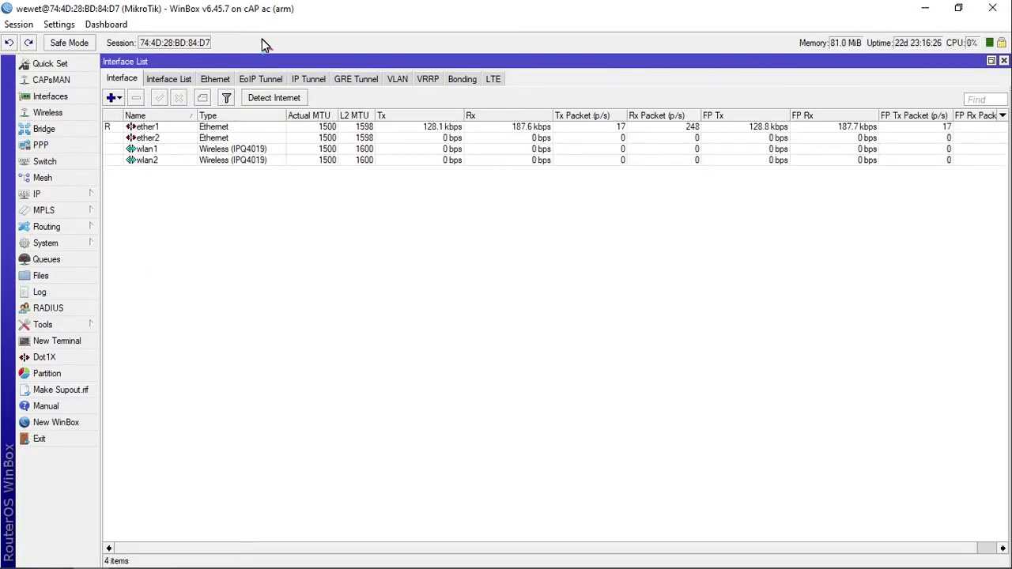
left_click(322, 16)
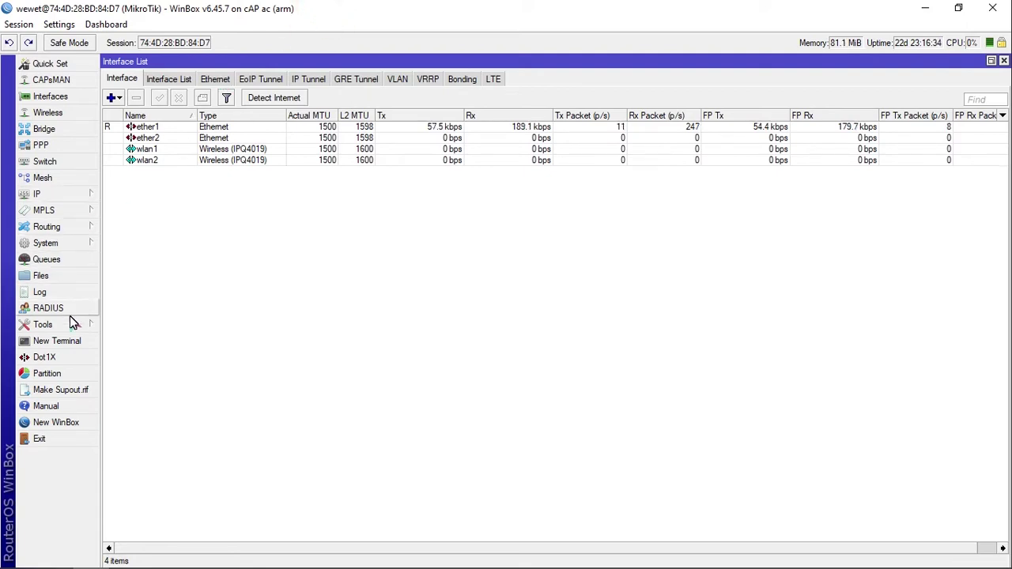
Test the router's internet connectivity by pinging 8.8.8.8 in a new terminal, and close the terminal
left_click(95, 341)
left_click(639, 428)
left_click_drag(612, 285, 502, 200)
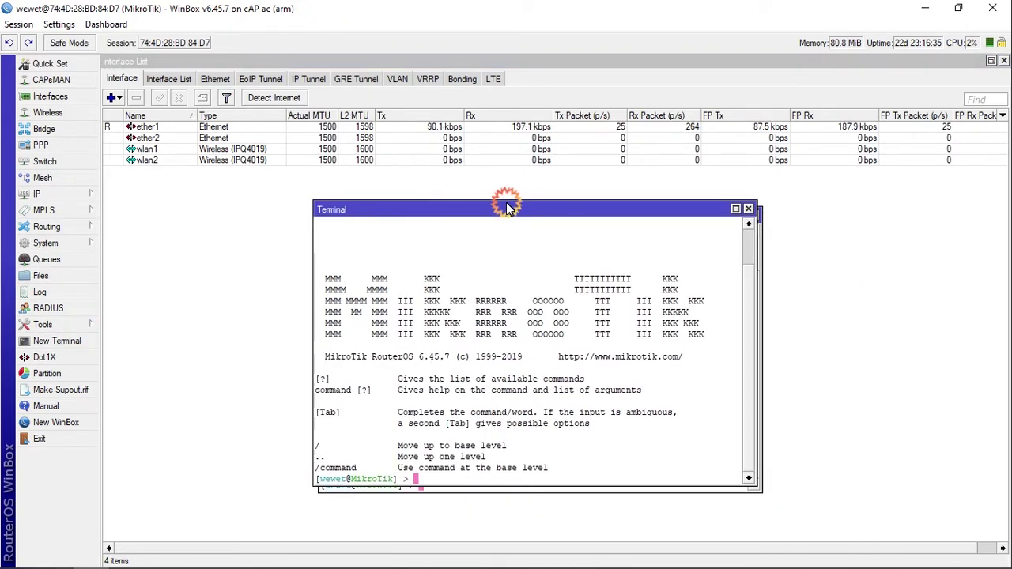
left_click(510, 429)
type("ping 8.8.")
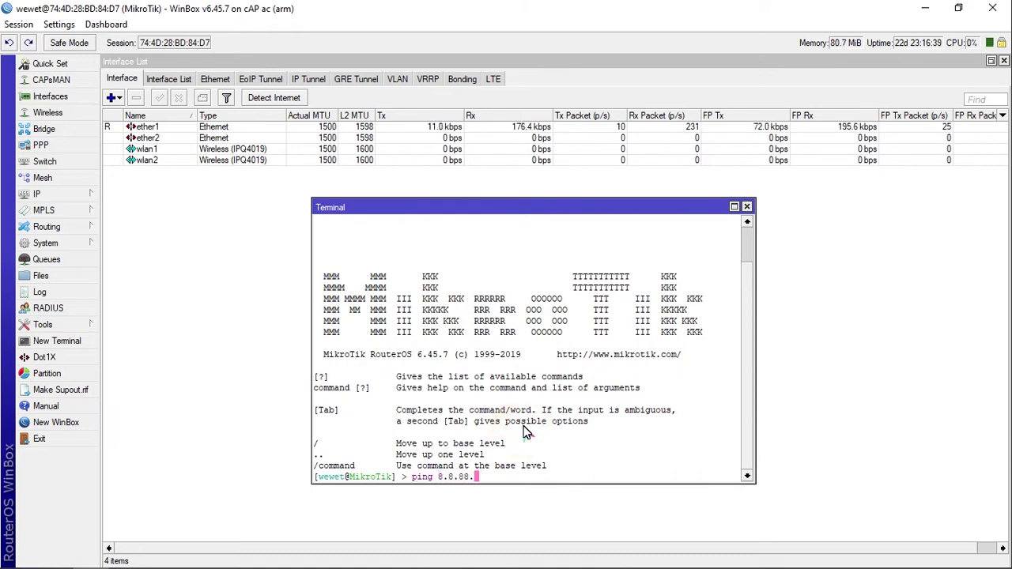
type("8.8")
key("Return")
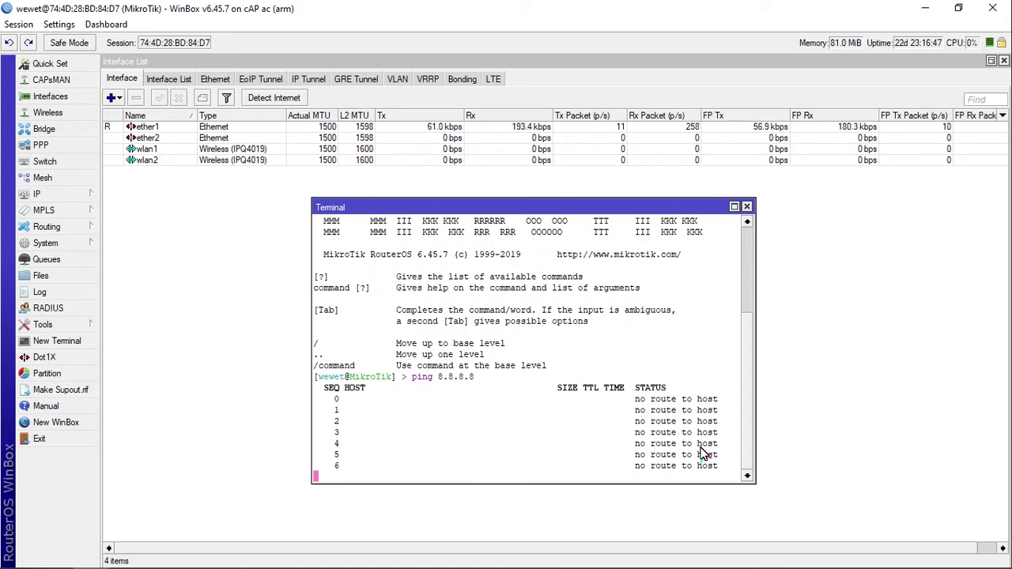
left_click(747, 207)
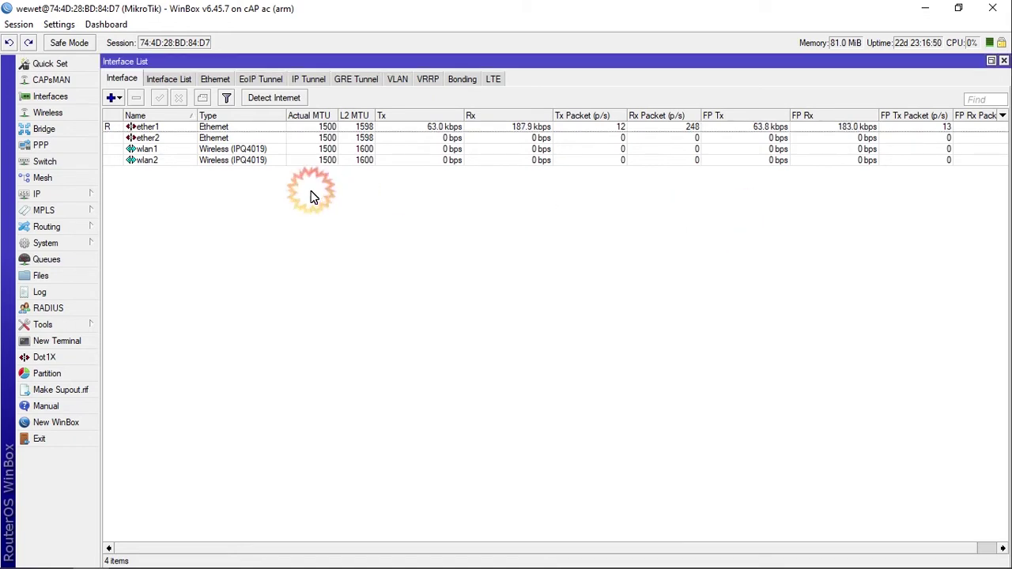
Start a new DHCP client entry and set its interface to ether1
left_click(145, 128)
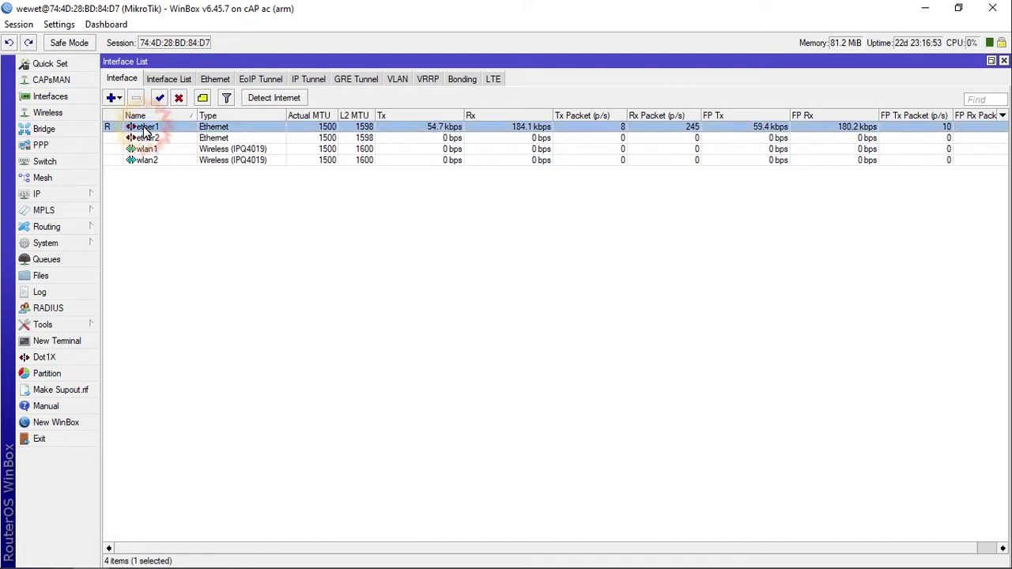
left_click(170, 207)
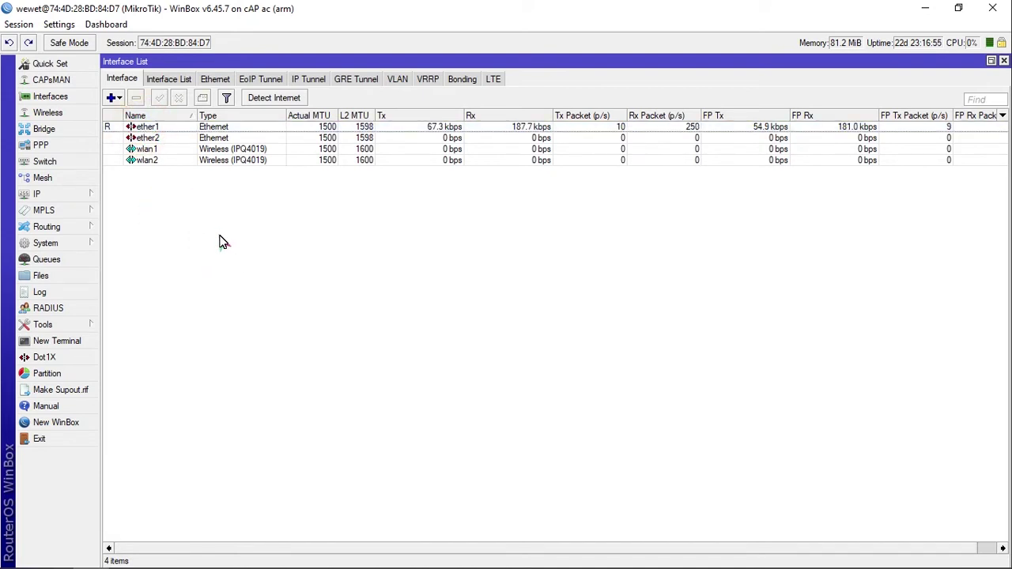
left_click(86, 196)
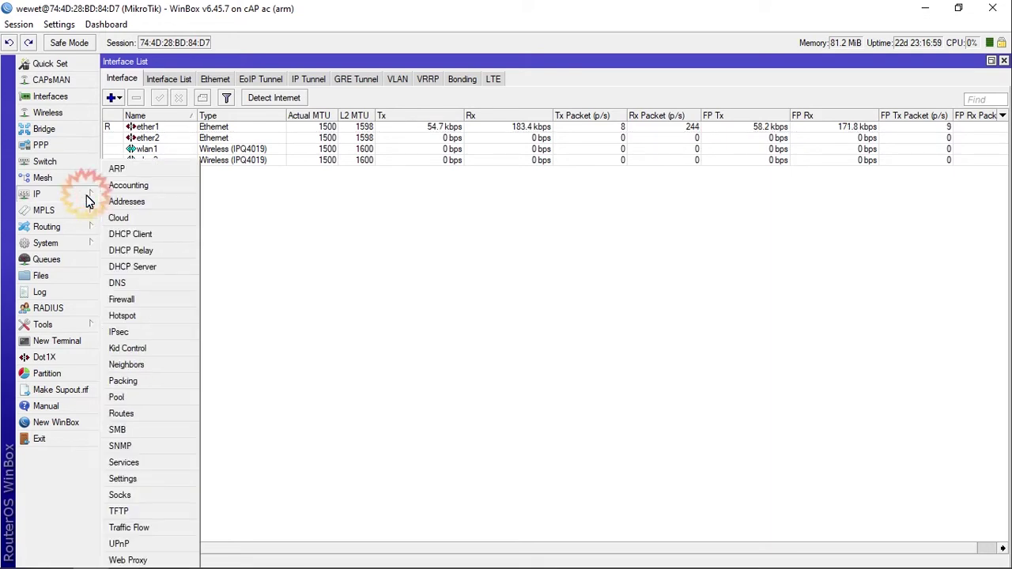
left_click(142, 234)
left_click_drag(590, 195, 562, 235)
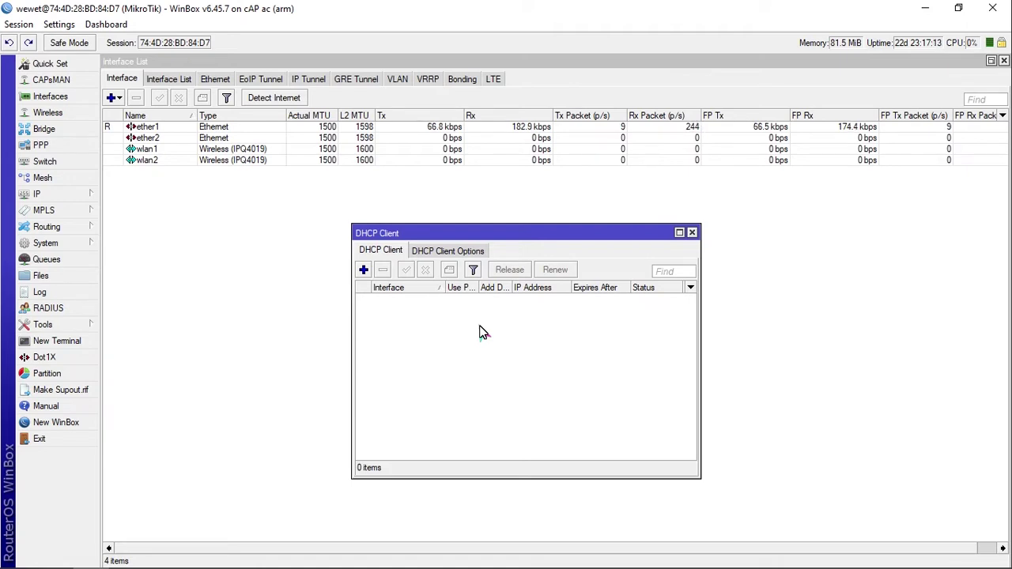
left_click(363, 270)
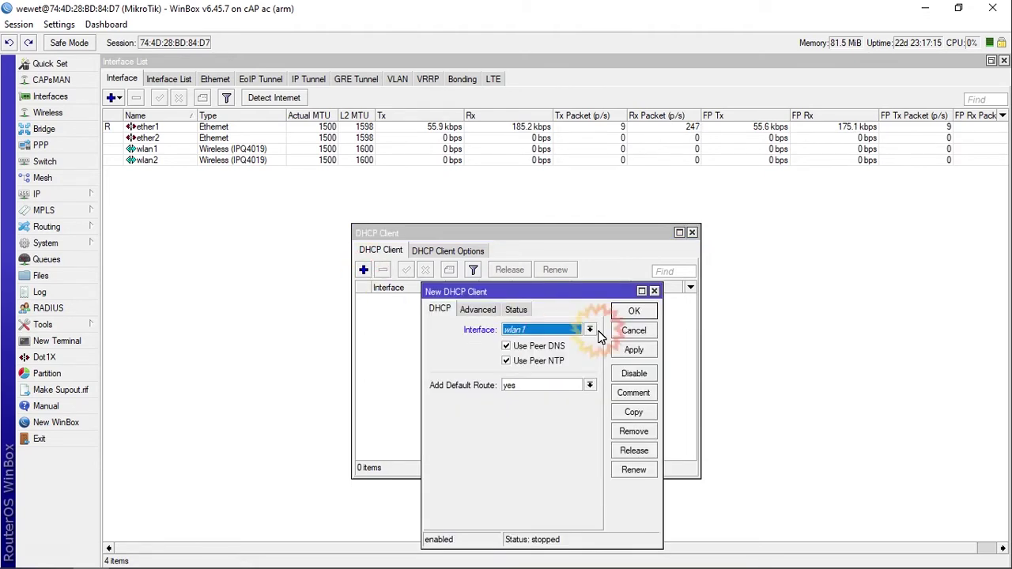
left_click_drag(555, 299, 558, 296)
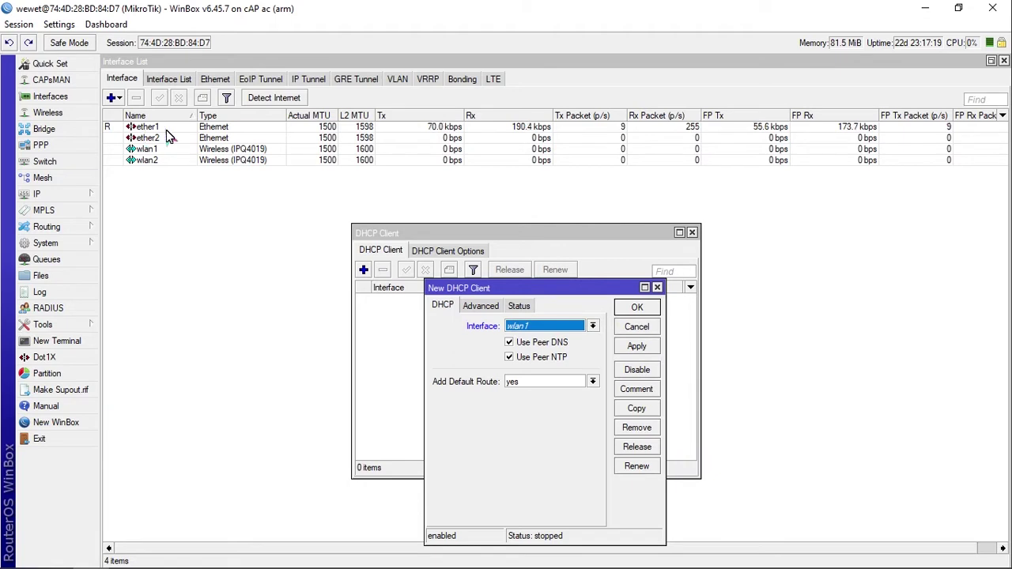
left_click(595, 328)
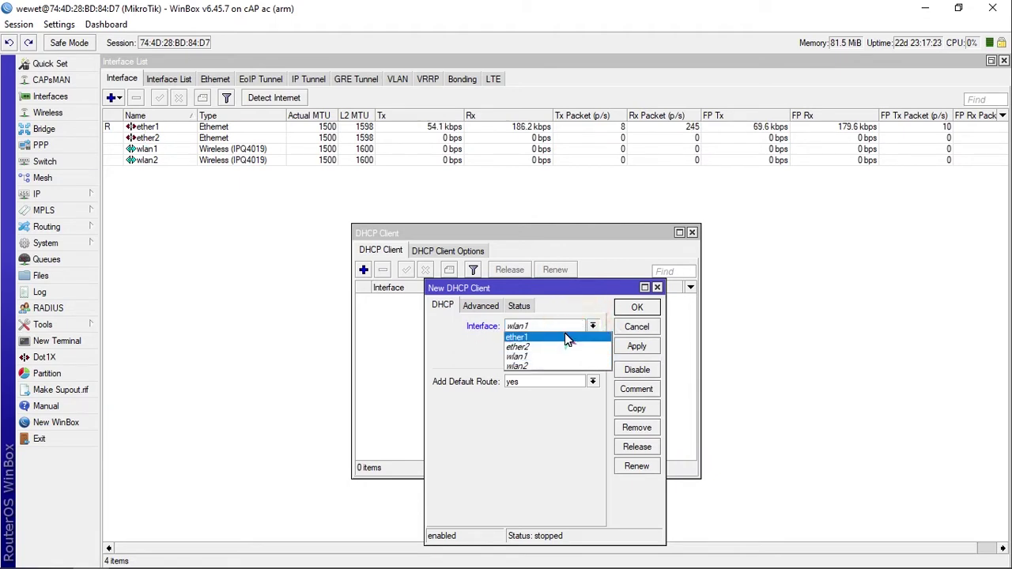
left_click(565, 334)
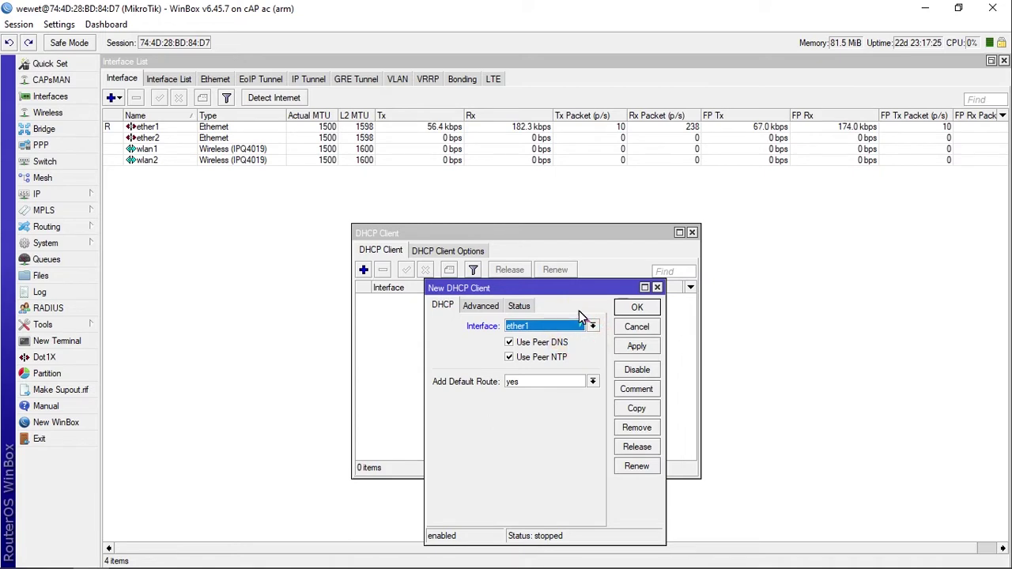
left_click(511, 343)
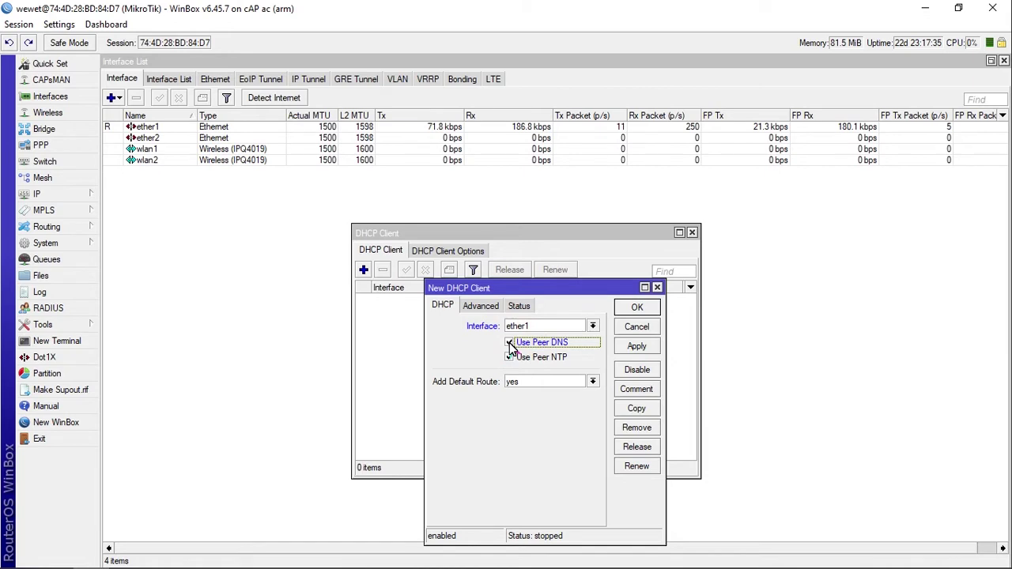
left_click(509, 343)
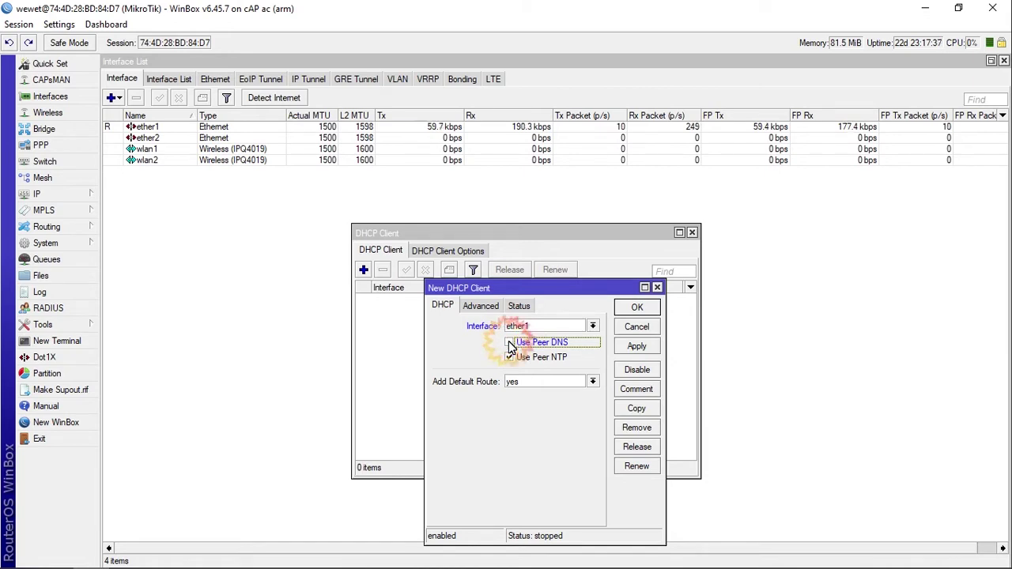
left_click(510, 358)
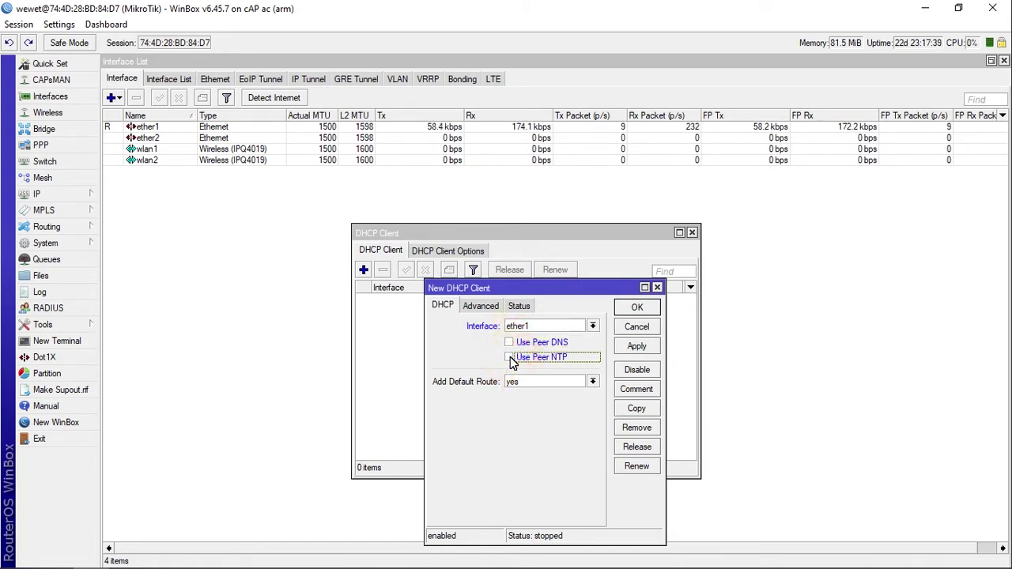
left_click(592, 381)
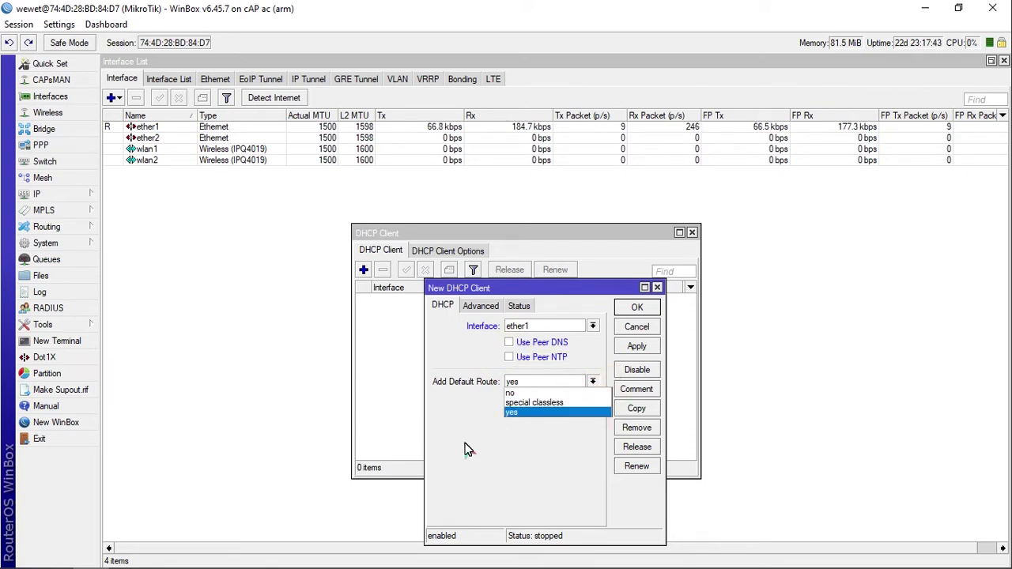
left_click(566, 381)
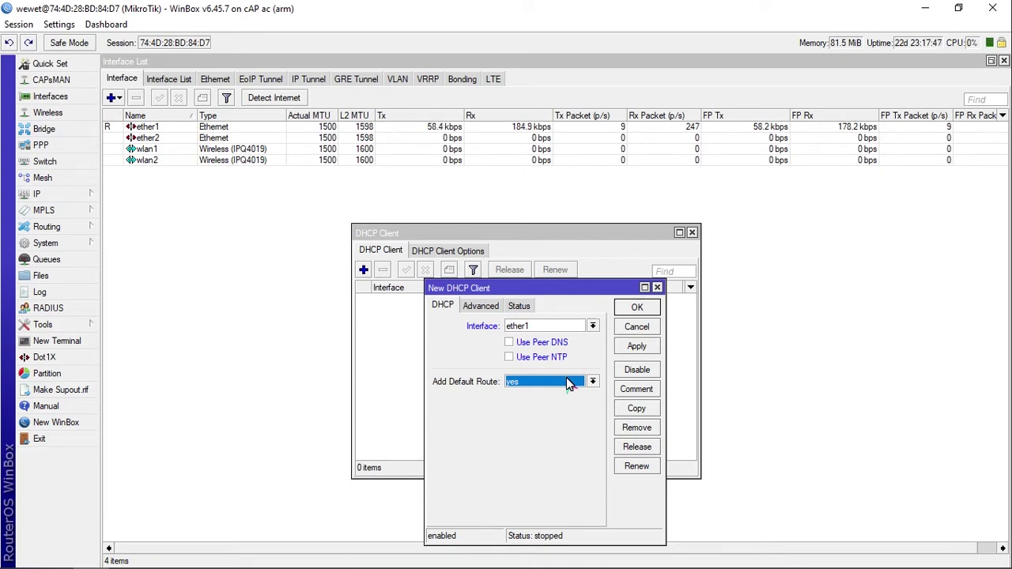
left_click(509, 344)
left_click(510, 357)
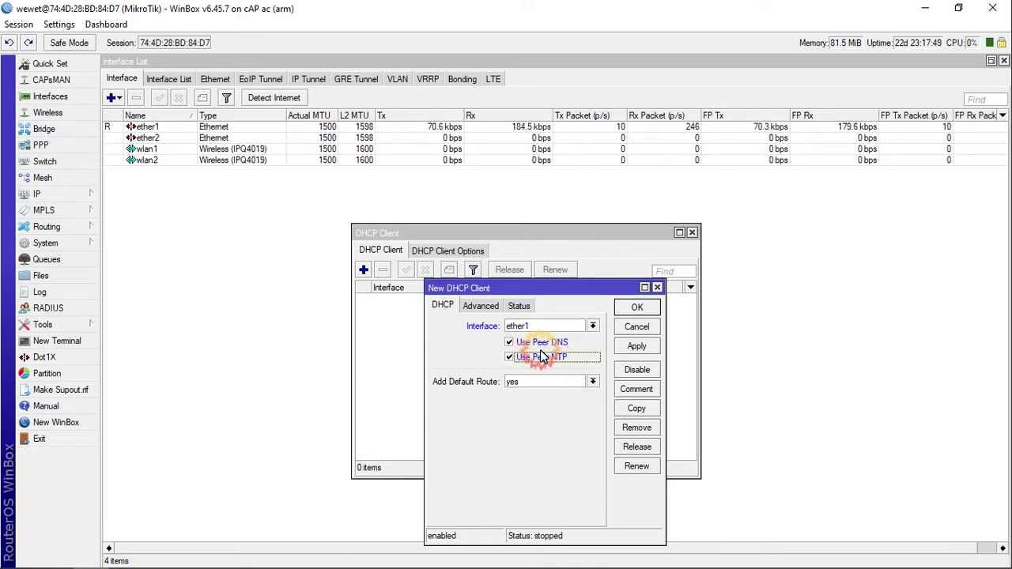
Apply and save the new DHCP client for ether1
left_click(637, 345)
left_click(591, 290)
left_click_drag(590, 292, 592, 332)
left_click(635, 346)
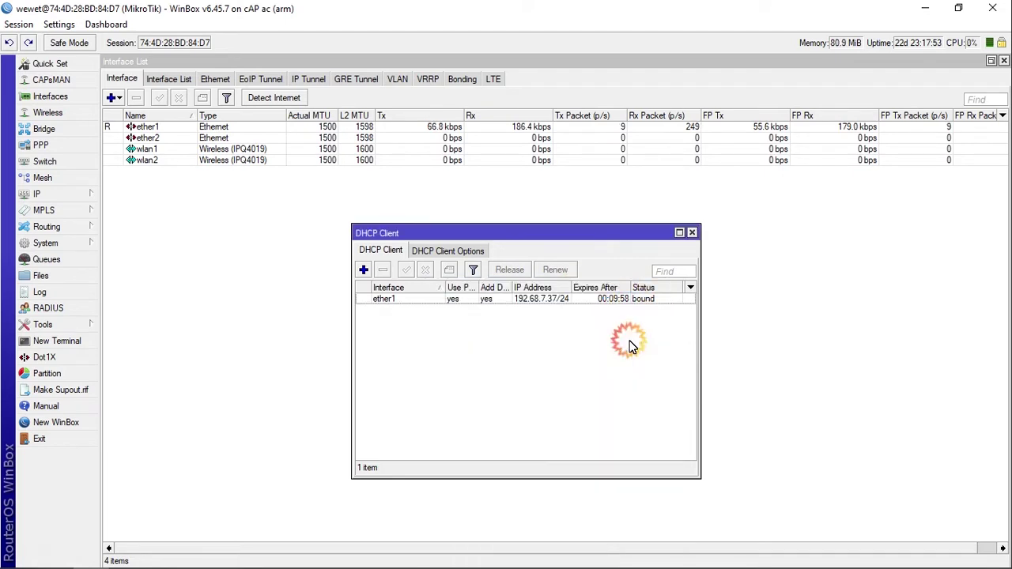
Open the ether1 DHCP client's status details and place them beside the client list
left_click(640, 302)
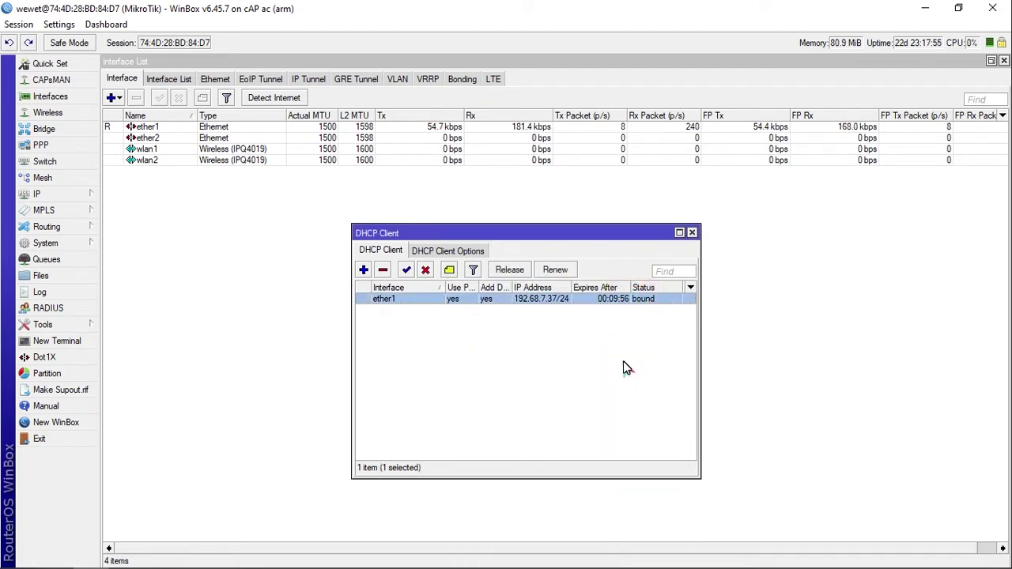
double_click(607, 301)
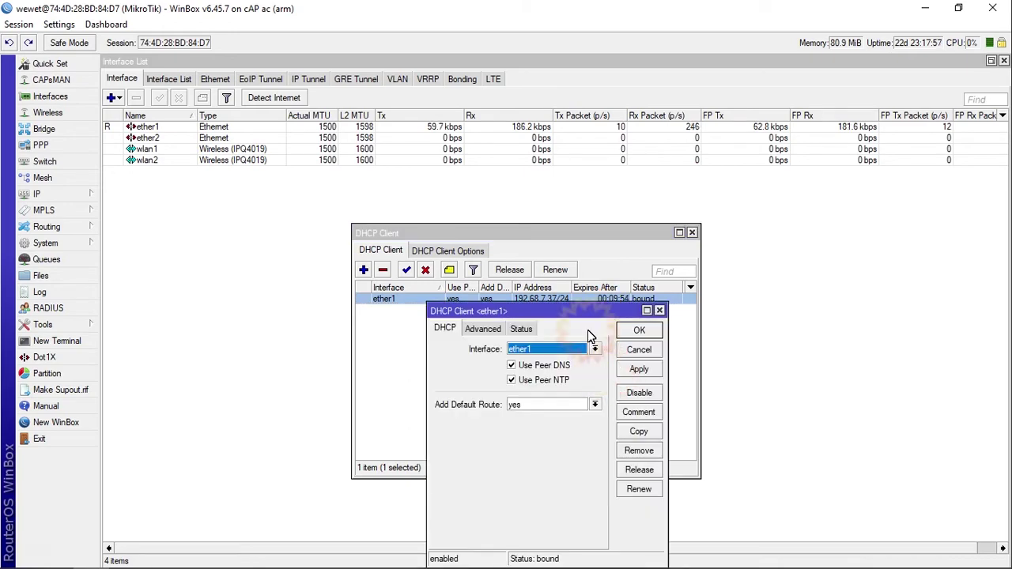
left_click(534, 329)
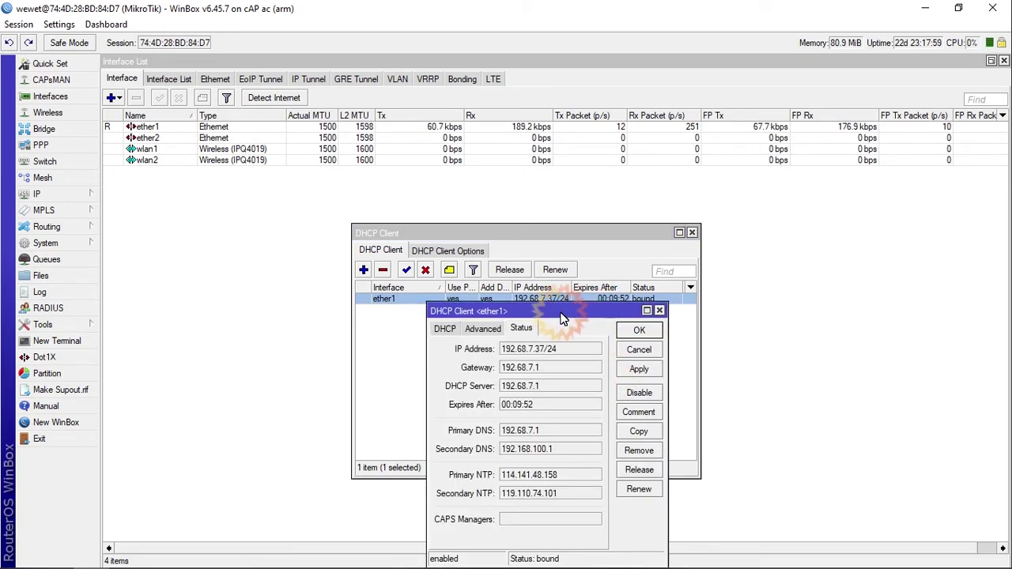
left_click_drag(557, 312, 843, 225)
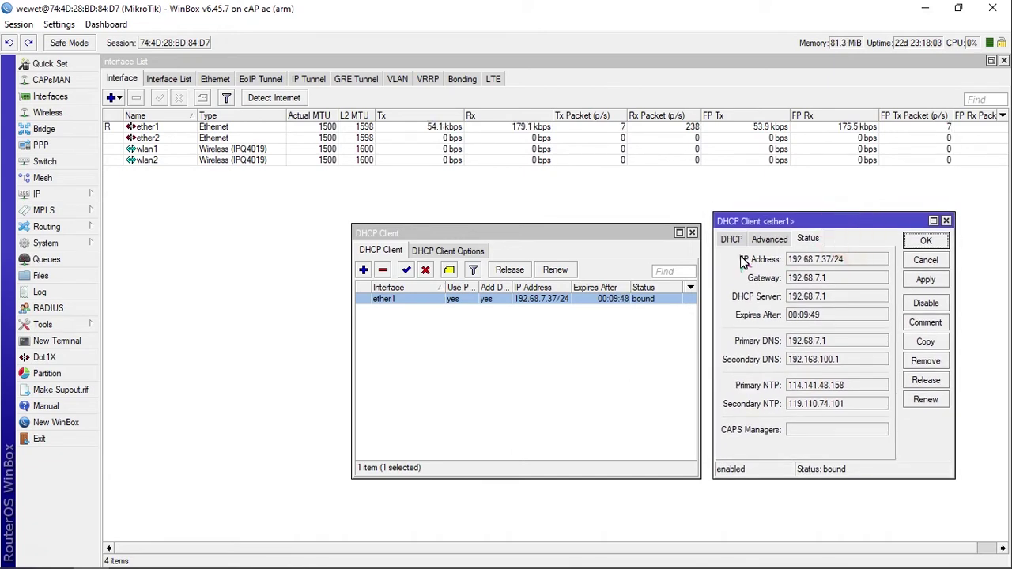
Examine the IP address, gateway and DNS servers assigned to ether1, and close the client's details
left_click_drag(789, 261, 844, 265)
left_click(454, 339)
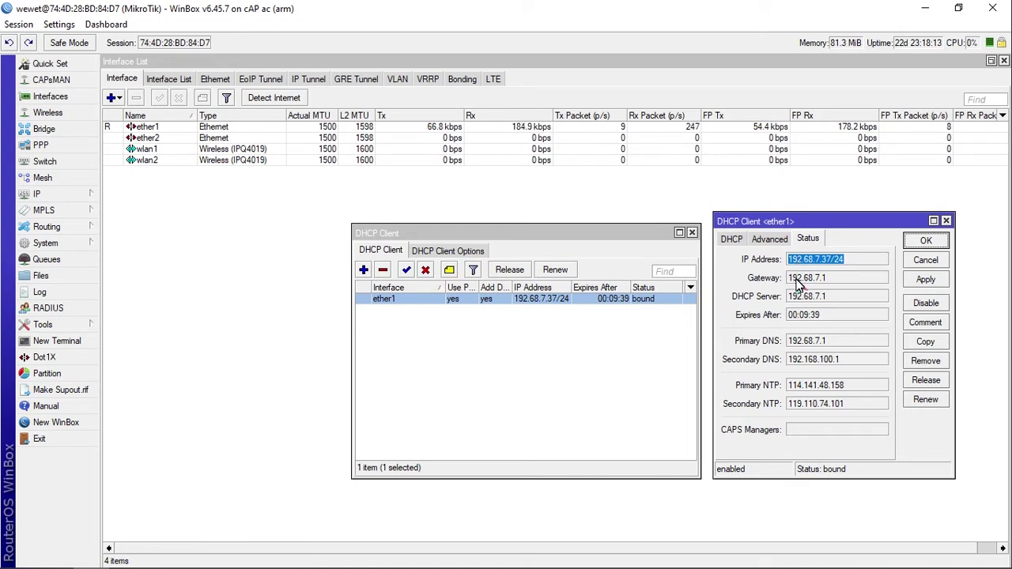
left_click_drag(788, 278, 835, 284)
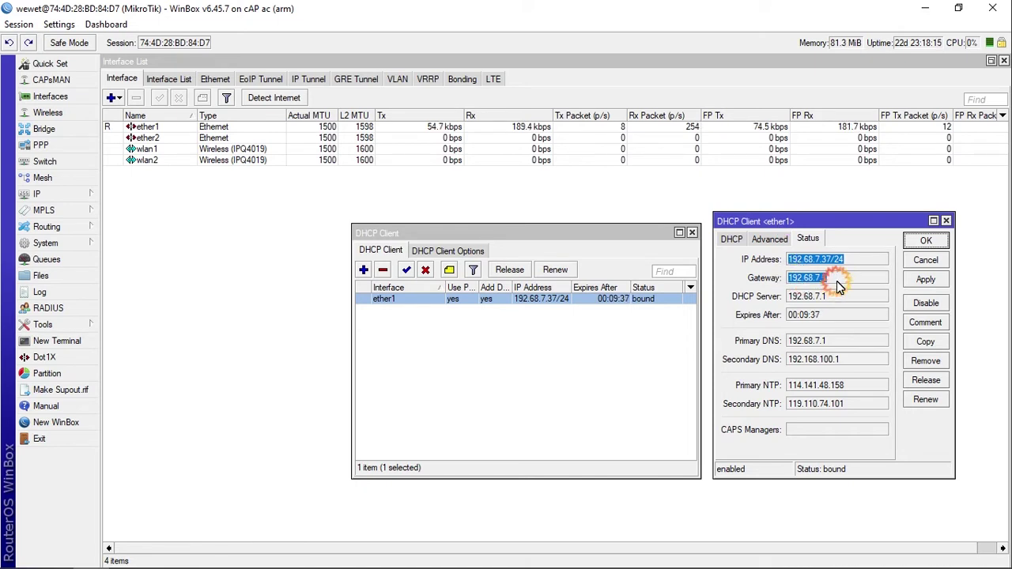
left_click(836, 280)
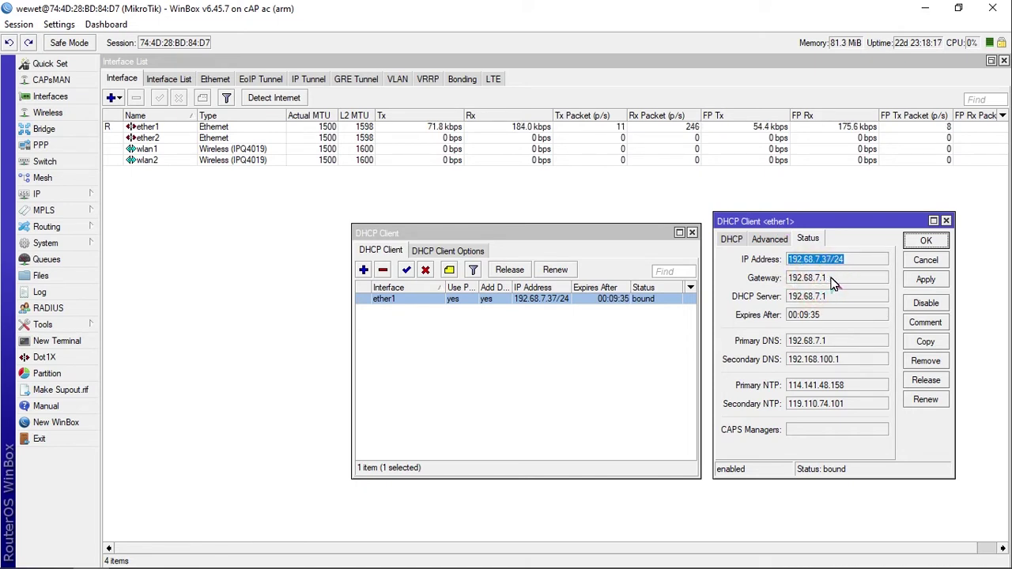
left_click_drag(797, 285, 842, 289)
left_click(836, 258)
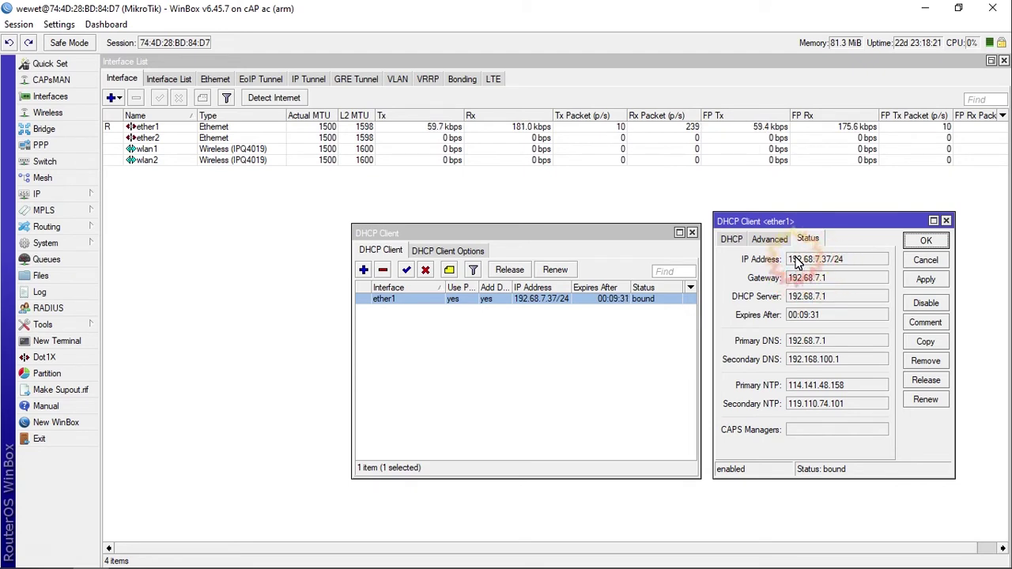
left_click_drag(793, 263, 825, 264)
left_click(831, 261)
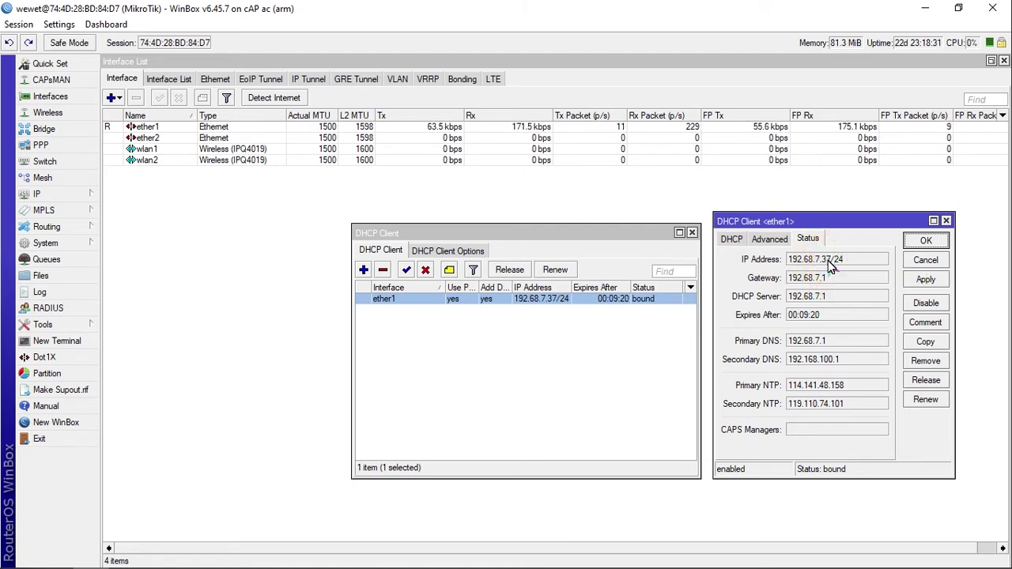
mouse_move(829, 264)
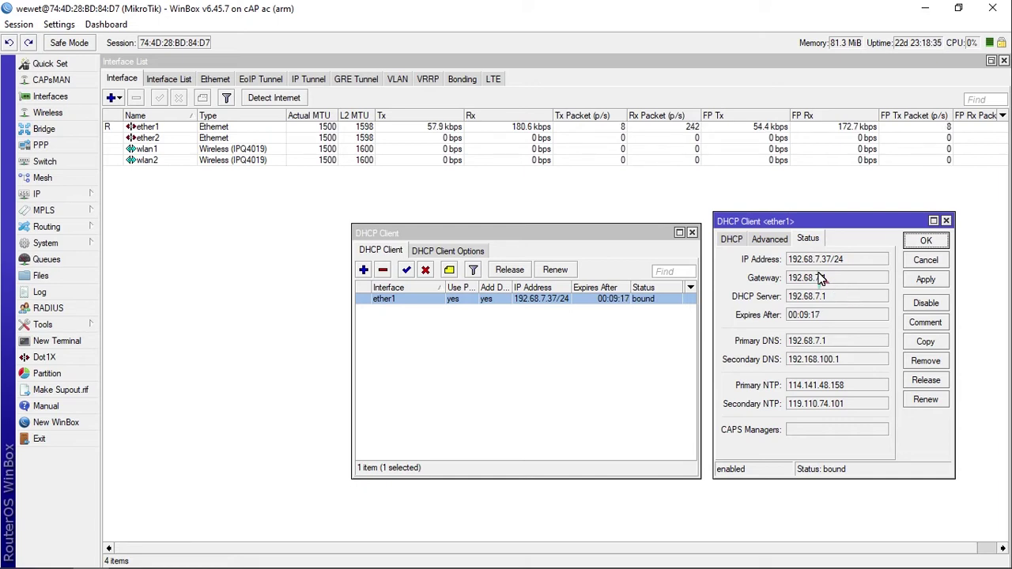
left_click(830, 346)
left_click(926, 242)
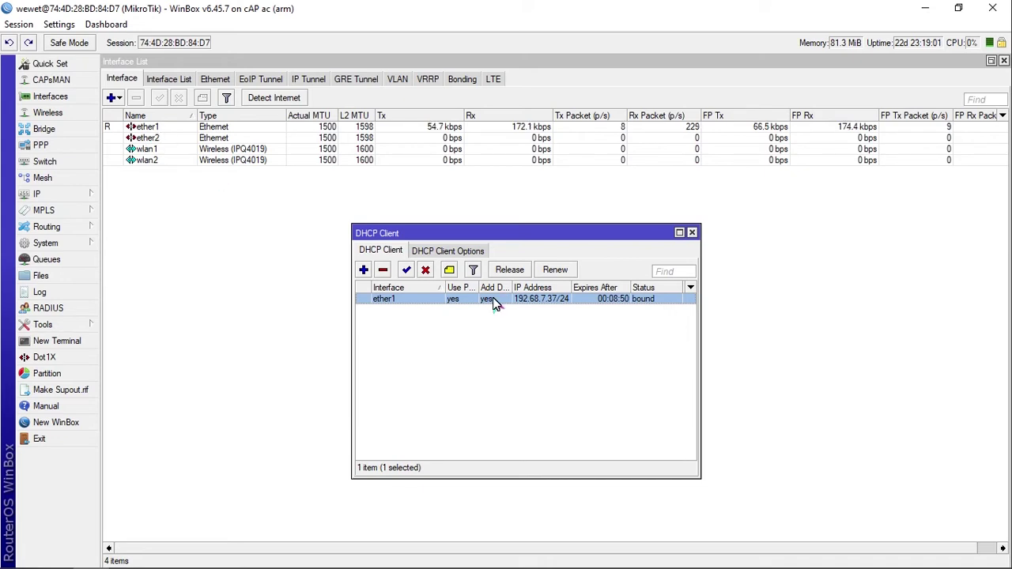
Test internet access by pinging 8.8.8.8 from a new terminal, and close the terminal
left_click(49, 340)
type("ping 8.8.8.8")
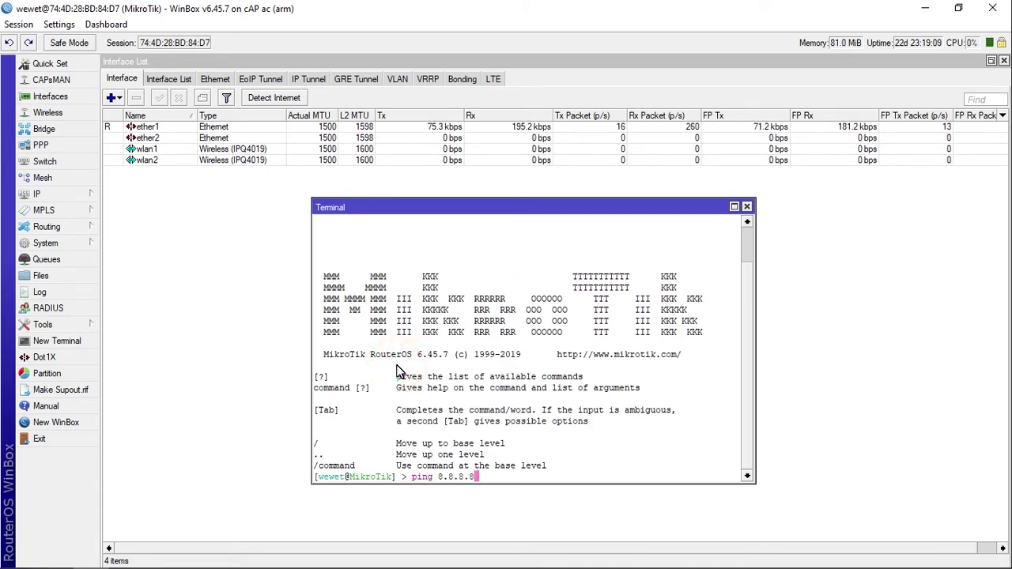
key("Return")
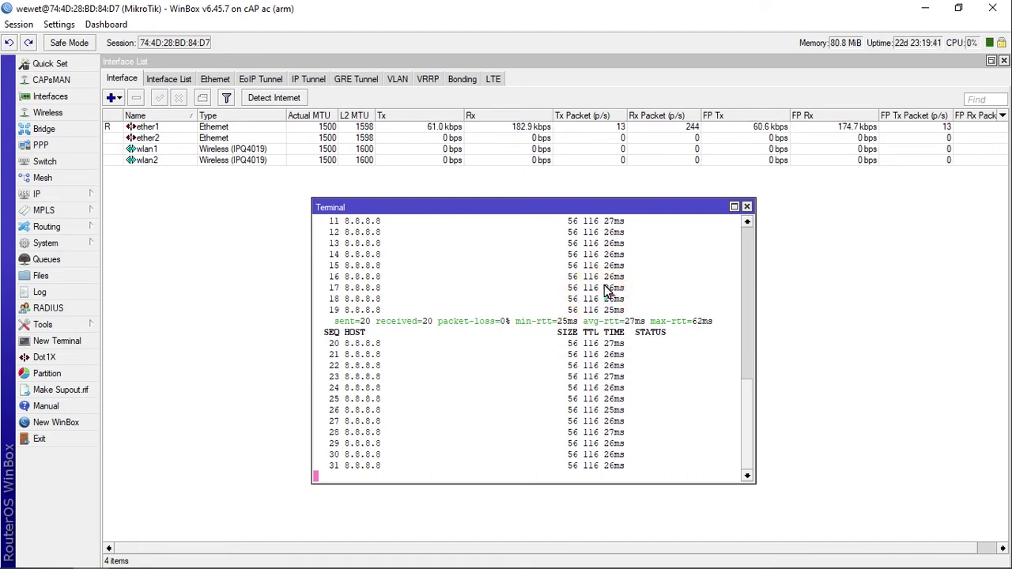
right_click(609, 275)
left_click(521, 347)
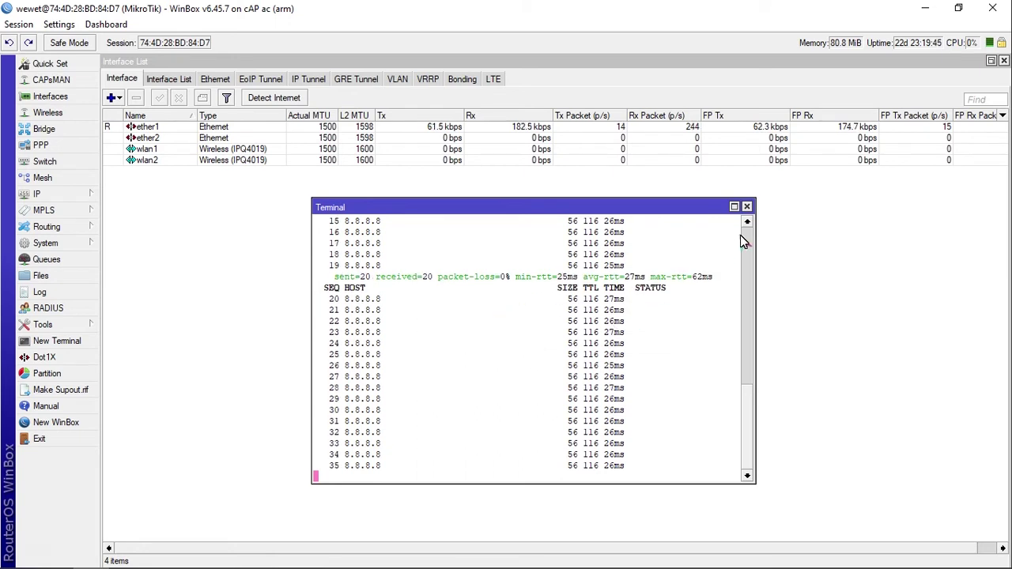
left_click(747, 207)
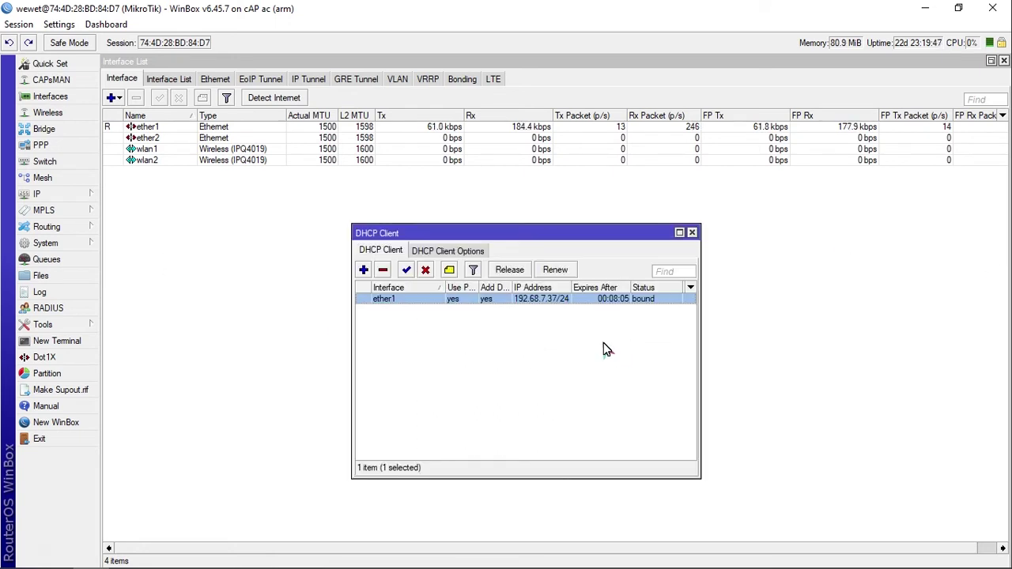
Close the DHCP client list, open the IP route list and make its window taller
left_click(692, 234)
left_click(55, 194)
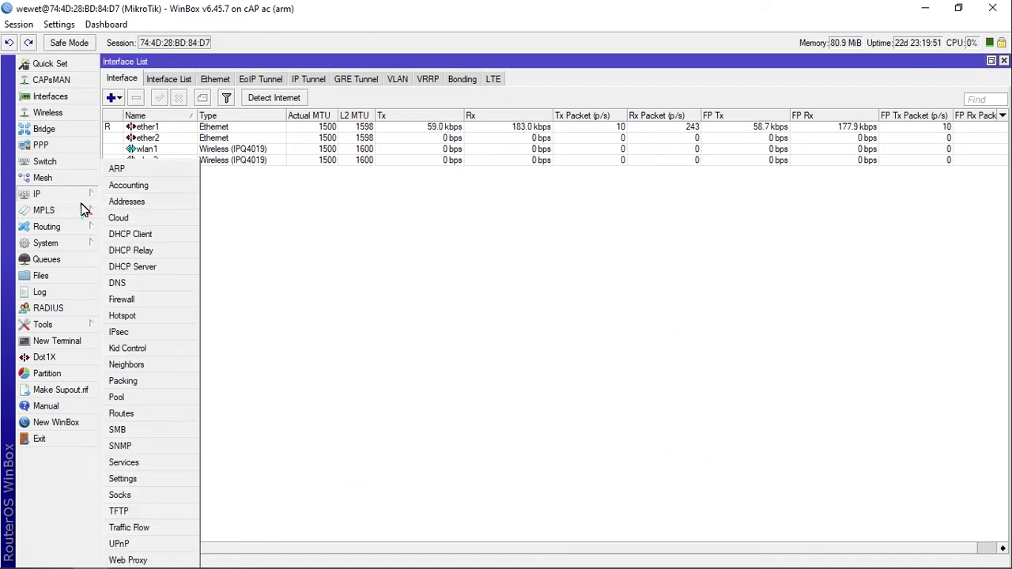
left_click(132, 414)
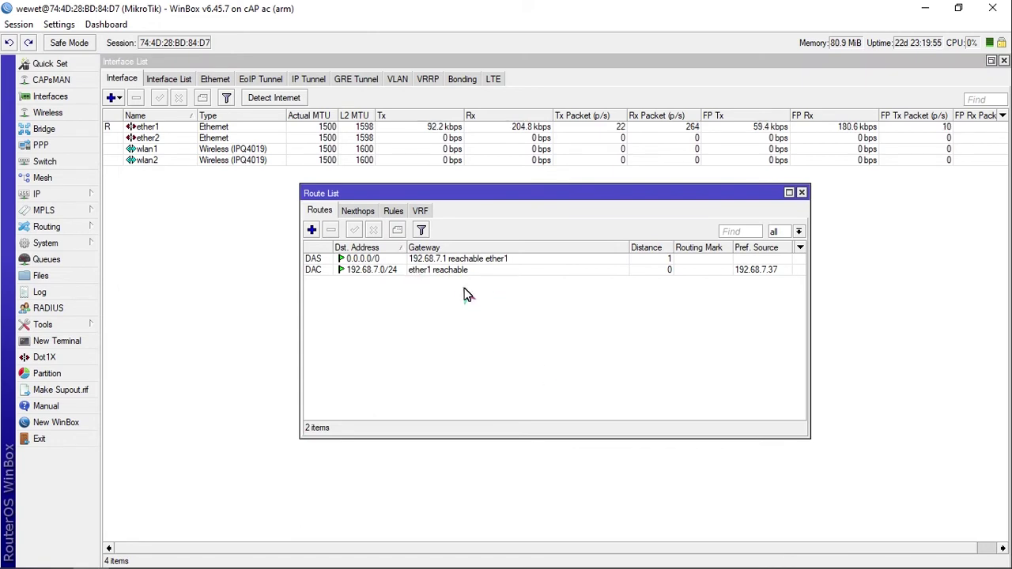
left_click_drag(577, 440, 583, 511)
Compare the two dynamic routes, examine the gateway of the 0.0.0.0/0 default route, and close its details
left_click(386, 259)
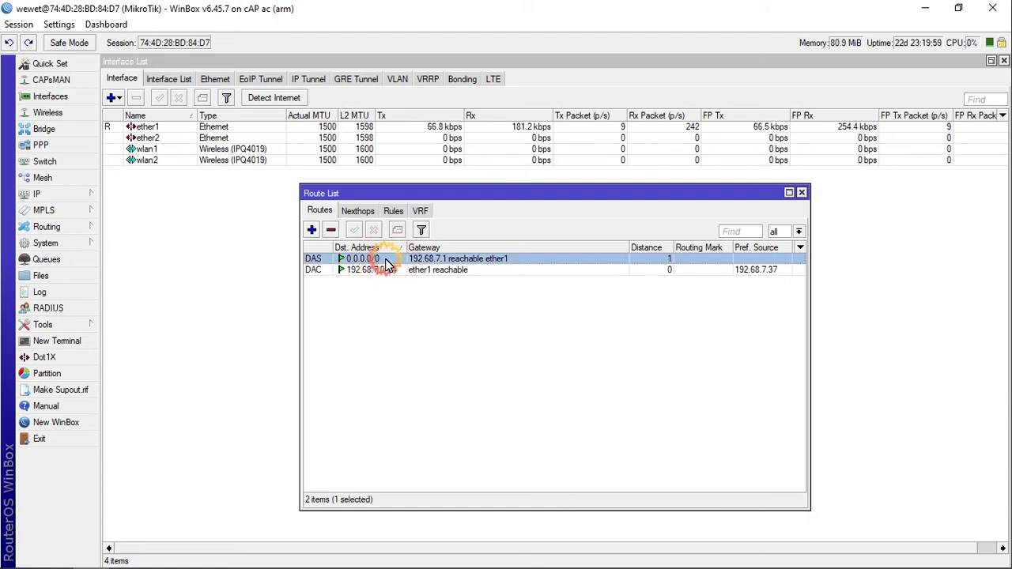
left_click(370, 269)
left_click(379, 259)
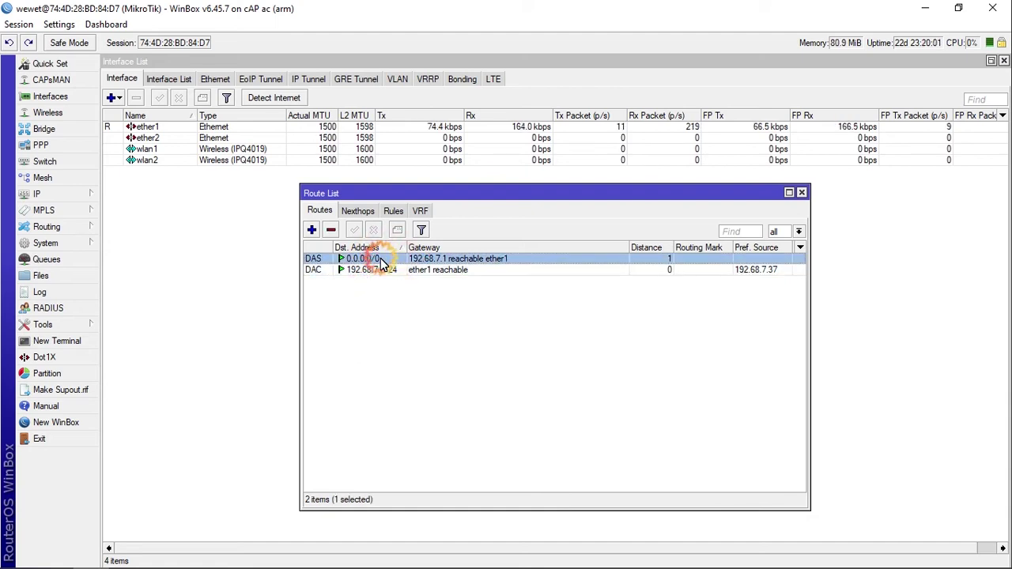
left_click(387, 270)
double_click(396, 259)
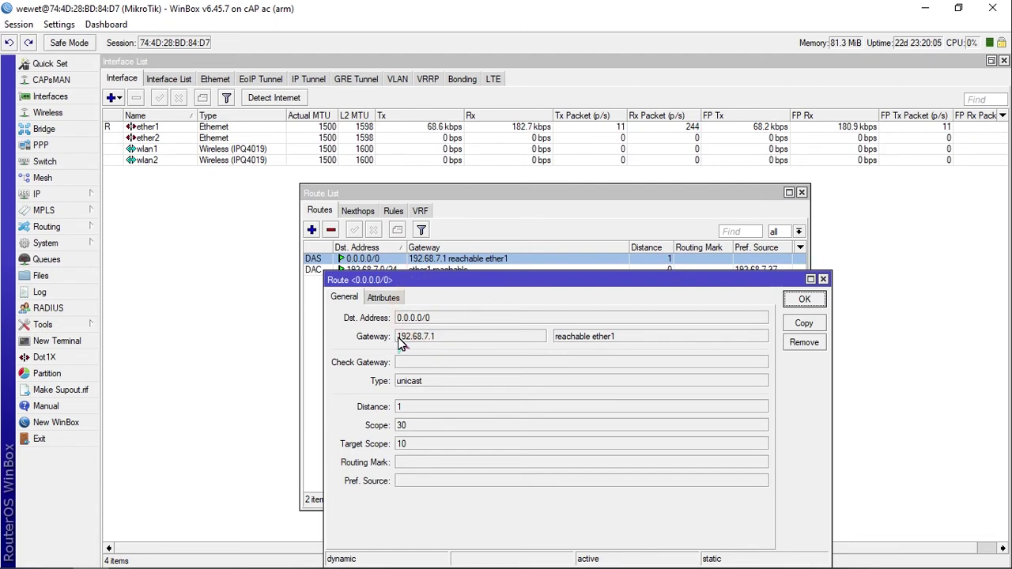
left_click_drag(398, 338, 631, 336)
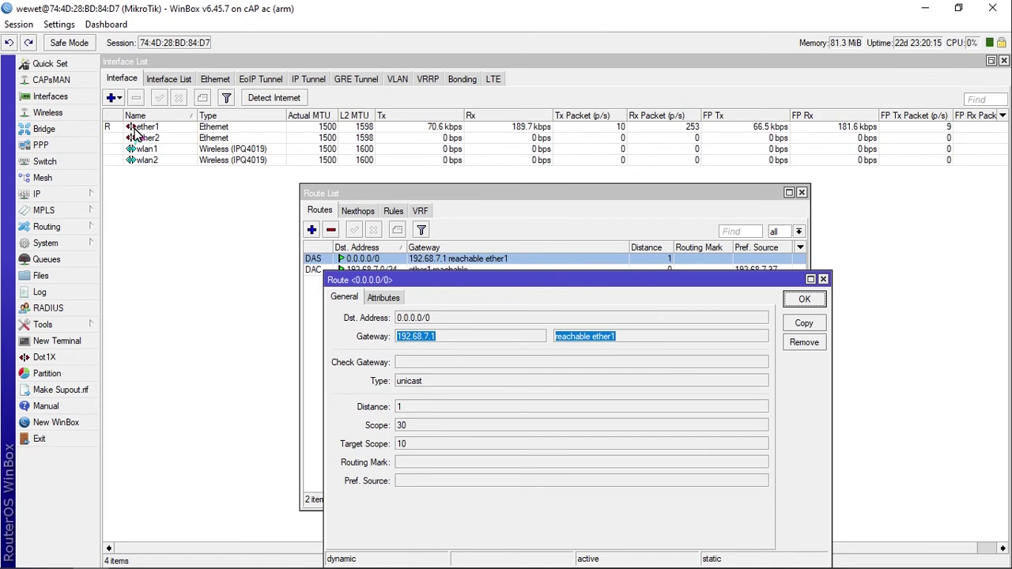
left_click(810, 281)
Examine the destination, gateway and preferred source of the connected 192.68.7.0/24 route, and close its details
double_click(418, 271)
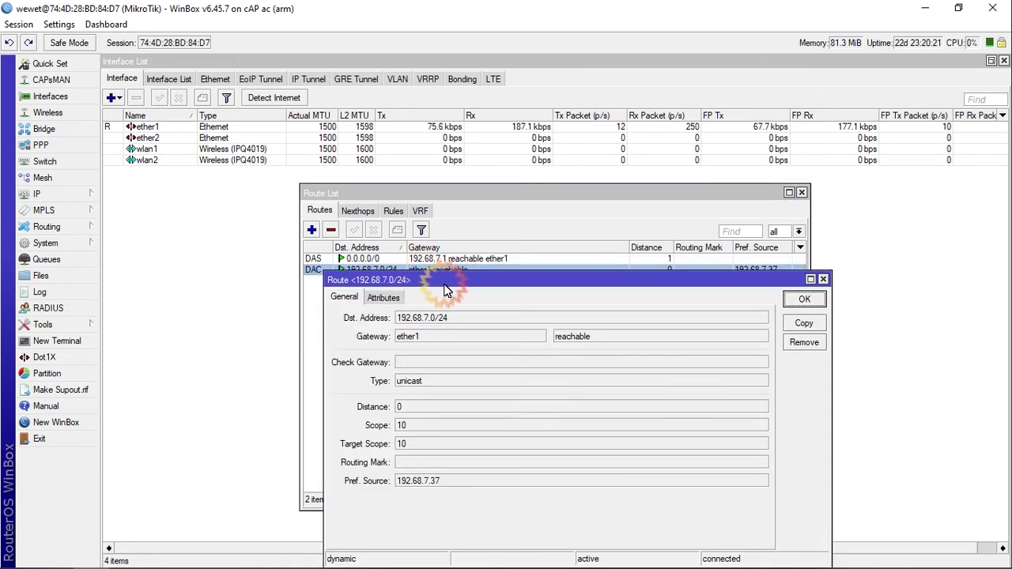
left_click_drag(397, 317, 463, 320)
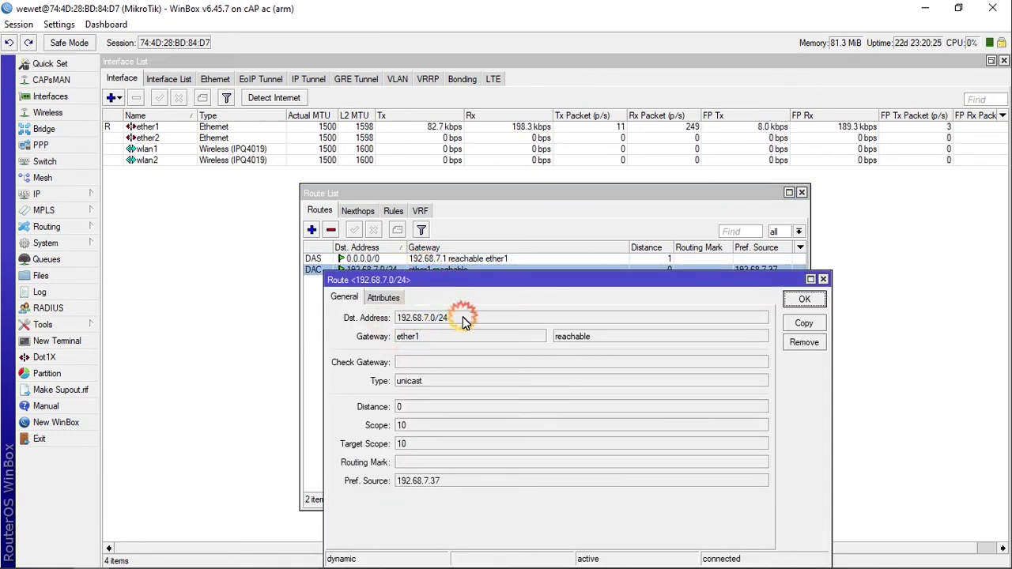
mouse_move(462, 317)
left_click(396, 340)
left_click_drag(398, 346, 599, 335)
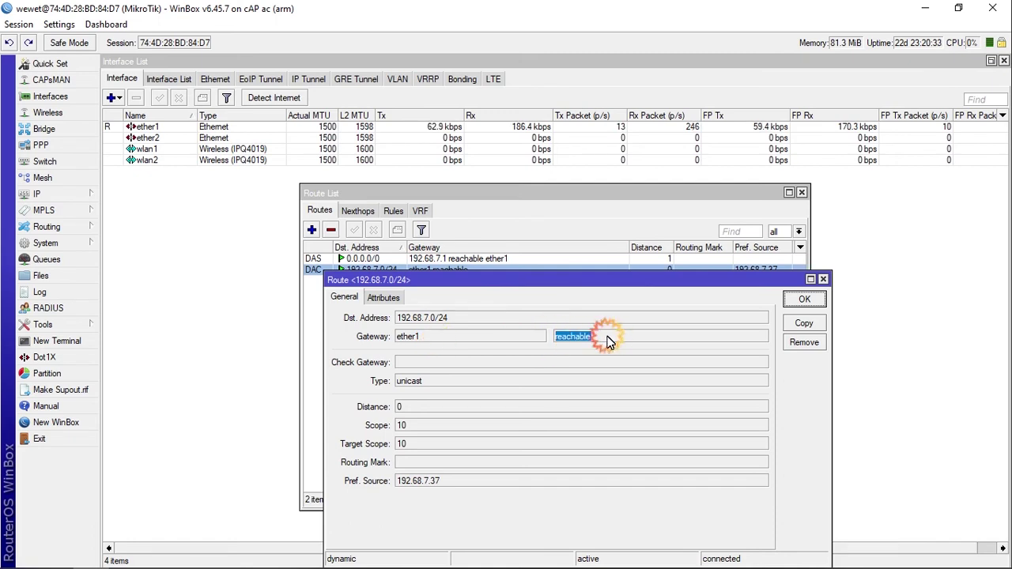
left_click_drag(404, 386, 588, 429)
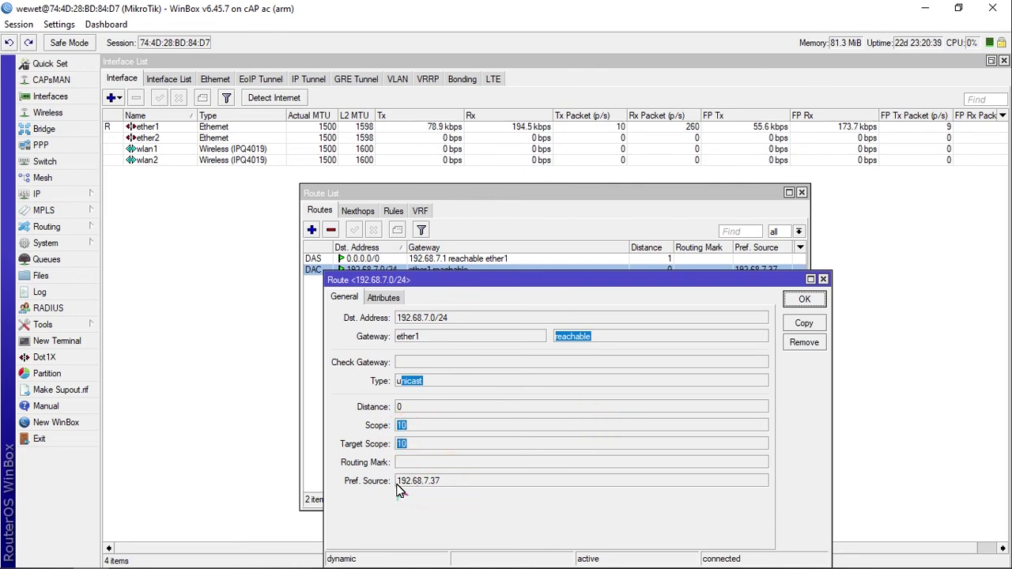
left_click_drag(401, 485, 440, 482)
left_click(795, 333)
left_click(804, 299)
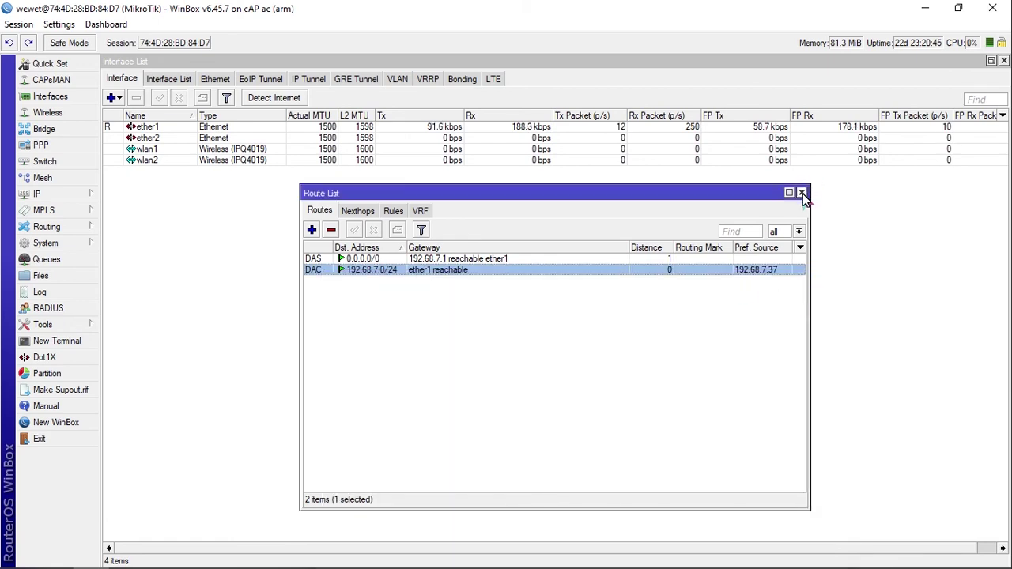
left_click(609, 226)
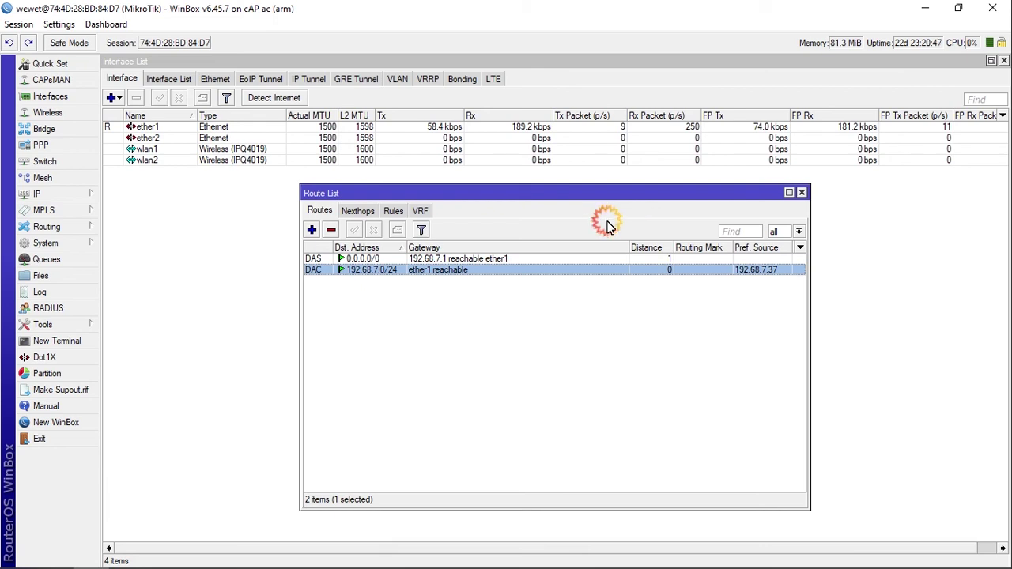